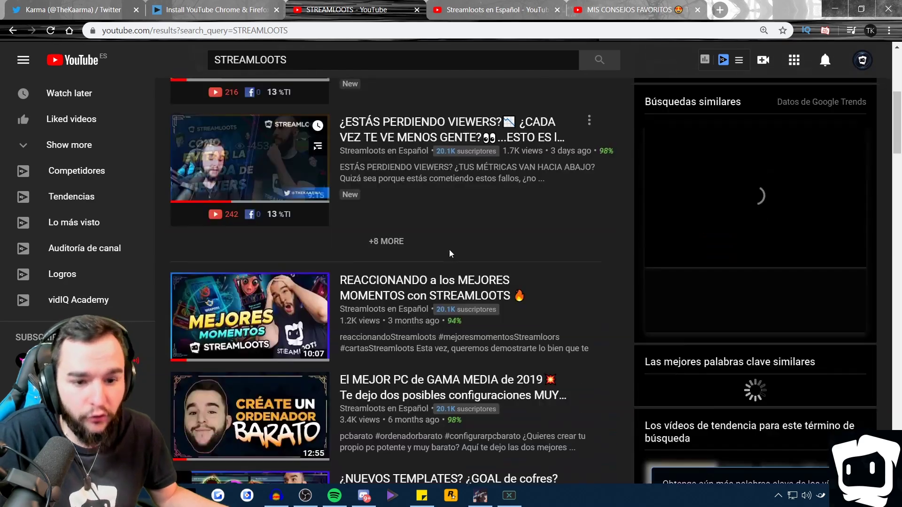
- Examine the vidIQ search-term statistics, total score, volume and competition for STREAMLOOTS
scroll(516, 272, up, 10)
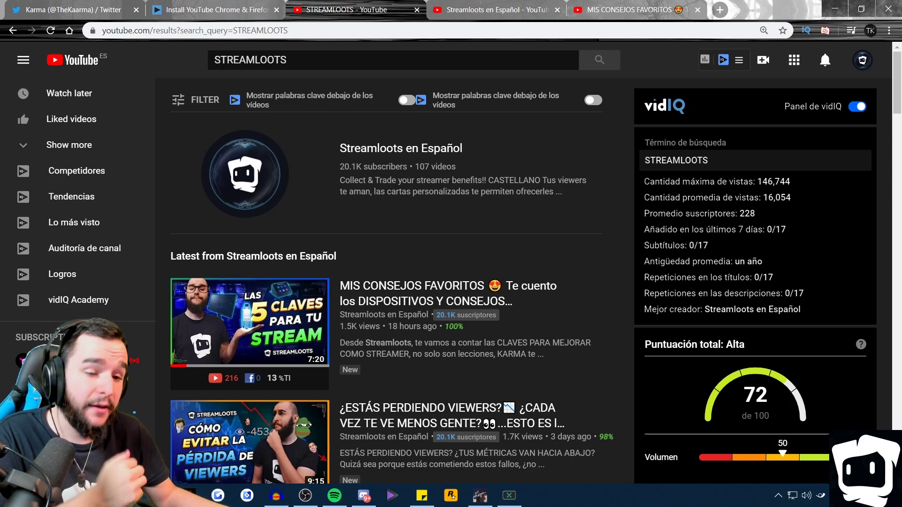
scroll(754, 243, down, 1)
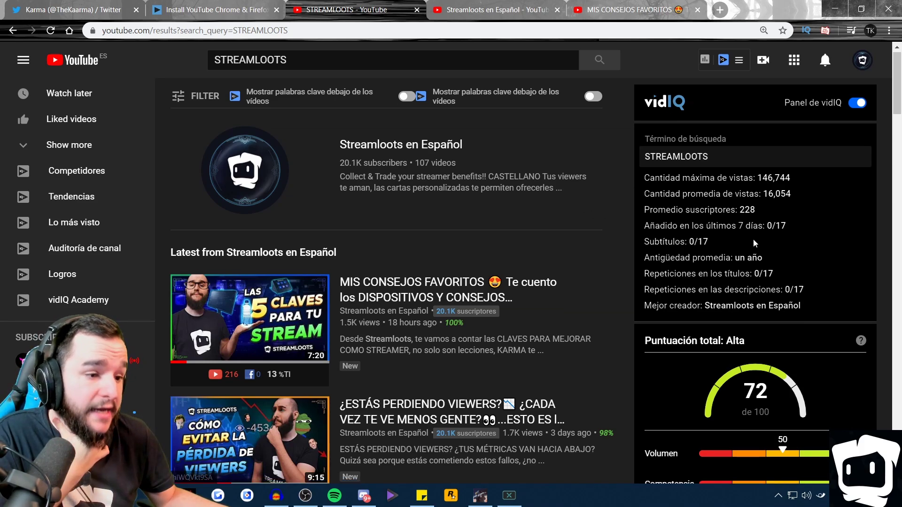
scroll(755, 243, down, 2)
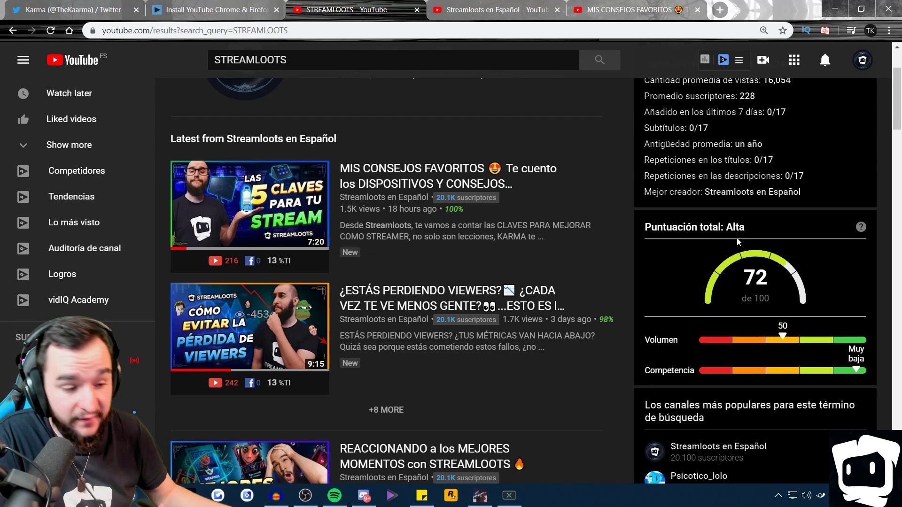
scroll(751, 237, down, 2)
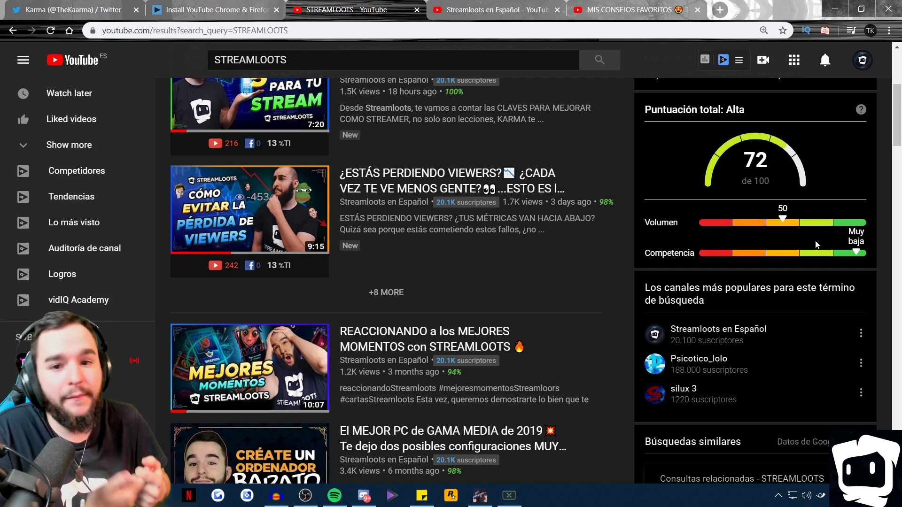
- Search YouTube for "fortnite", using the corrected spelling of the search term
double_click(353, 61)
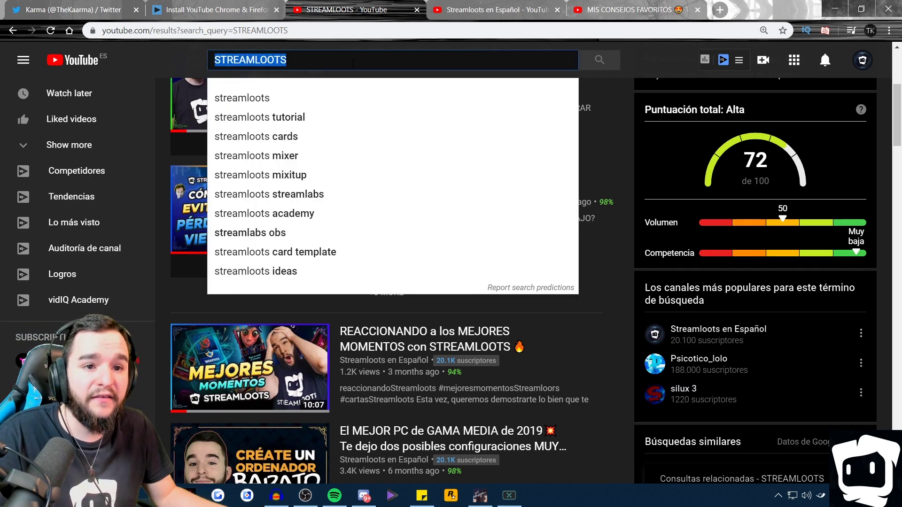
text(fortinte)
key(Return)
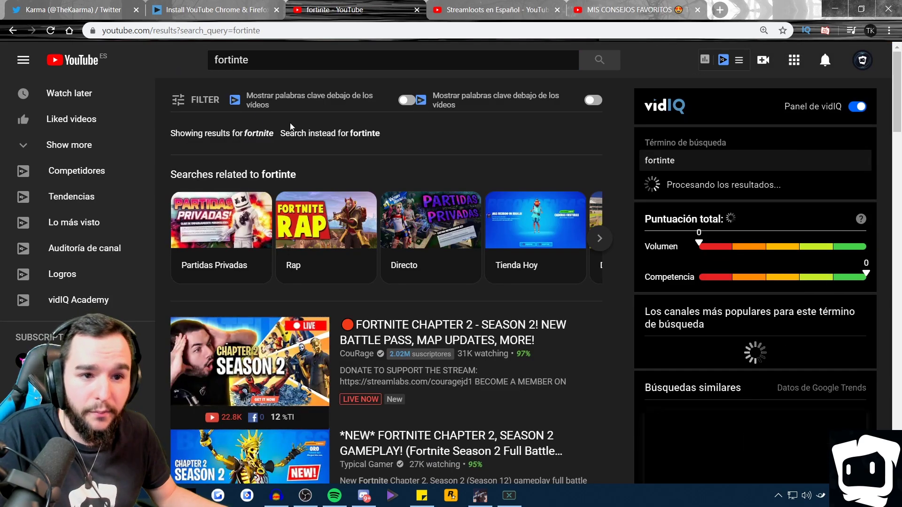
click(258, 134)
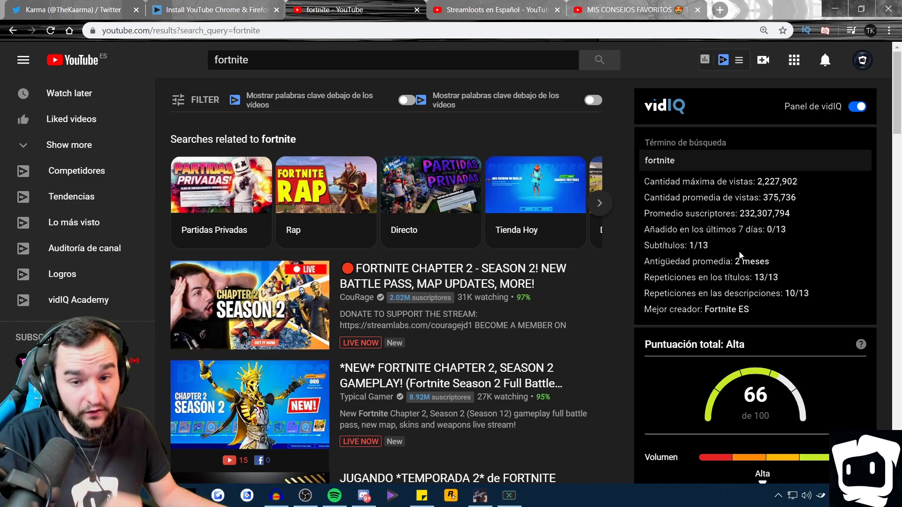
- Examine the vidIQ score, top channels, related queries and similar keywords for the fortnite search
scroll(719, 249, down, 4)
scroll(689, 232, down, 3)
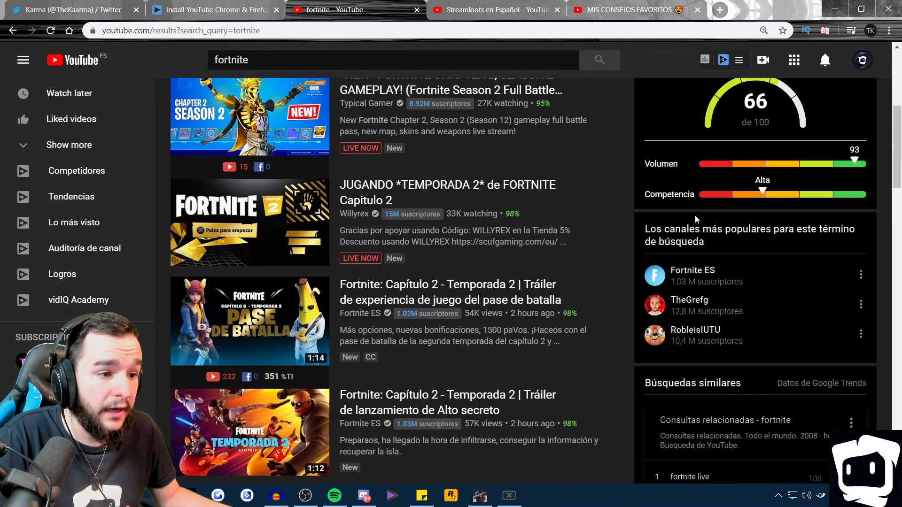
scroll(758, 198, down, 2)
scroll(751, 211, down, 4)
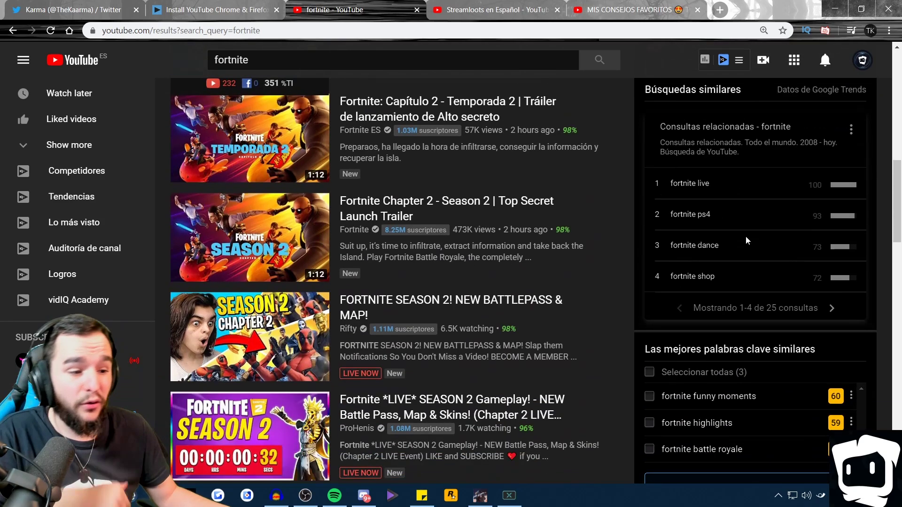
scroll(747, 241, down, 3)
scroll(746, 241, down, 2)
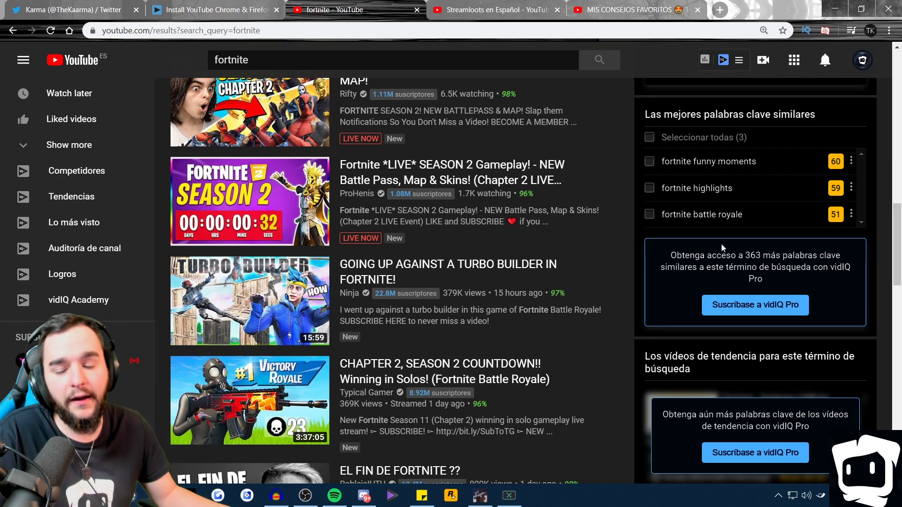
scroll(722, 248, down, 3)
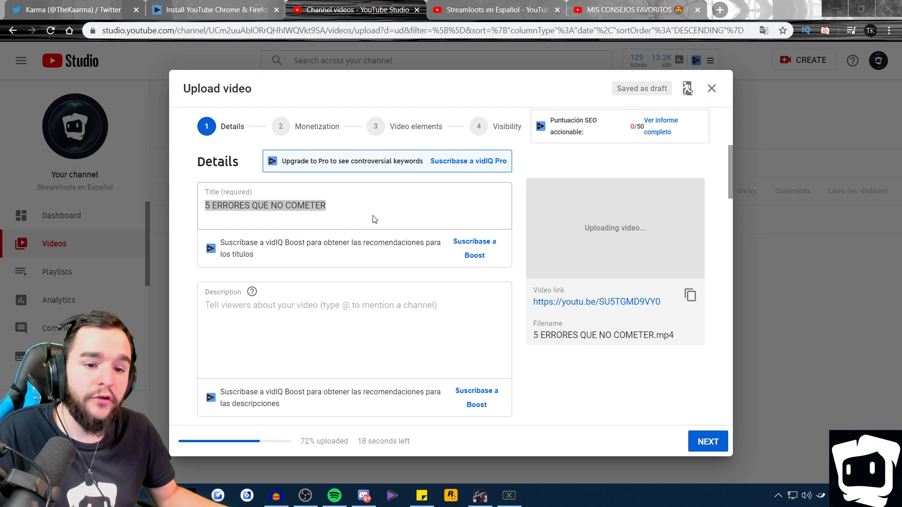
- Add the tag STREAMLOOTS to the video being uploaded
scroll(364, 271, down, 5)
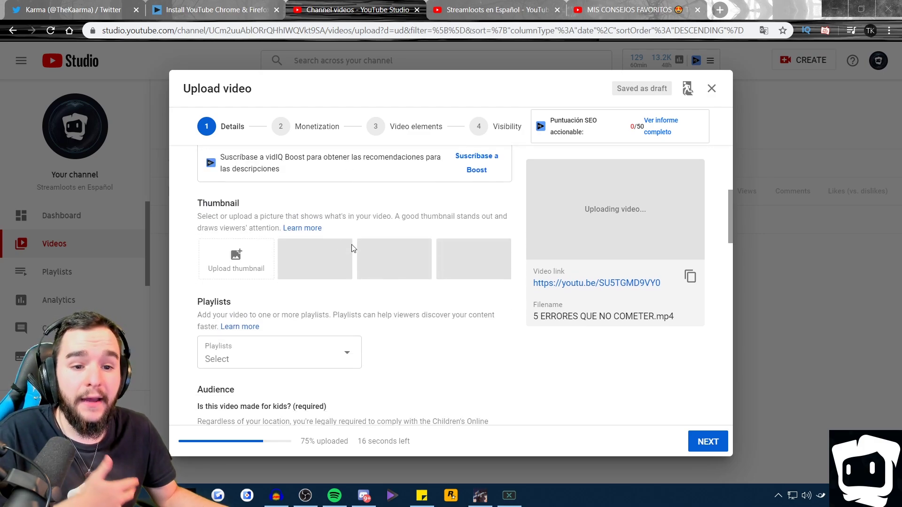
scroll(339, 232, down, 5)
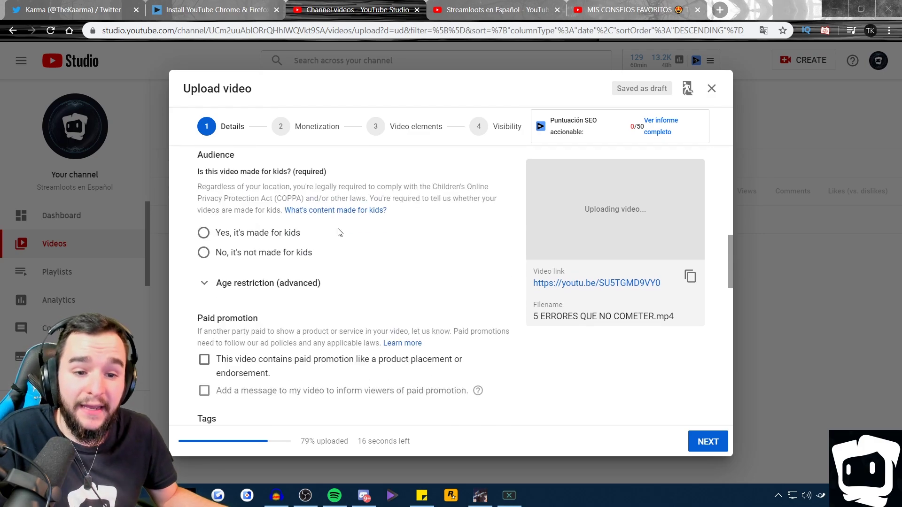
scroll(339, 232, down, 5)
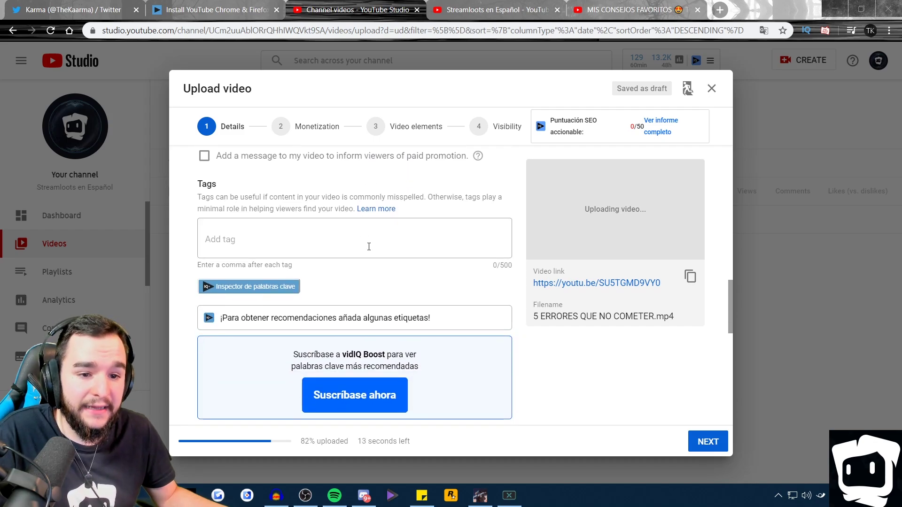
click(312, 241)
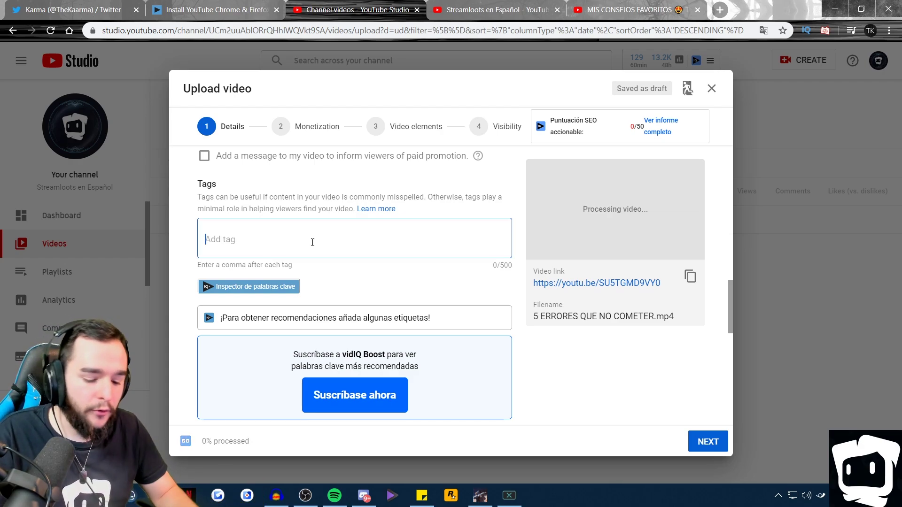
text(STREAMLOOTS)
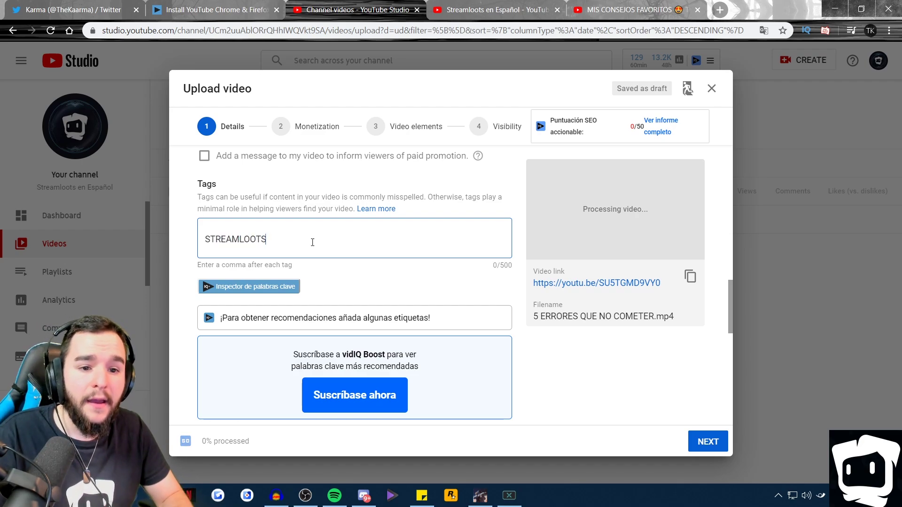
text(,)
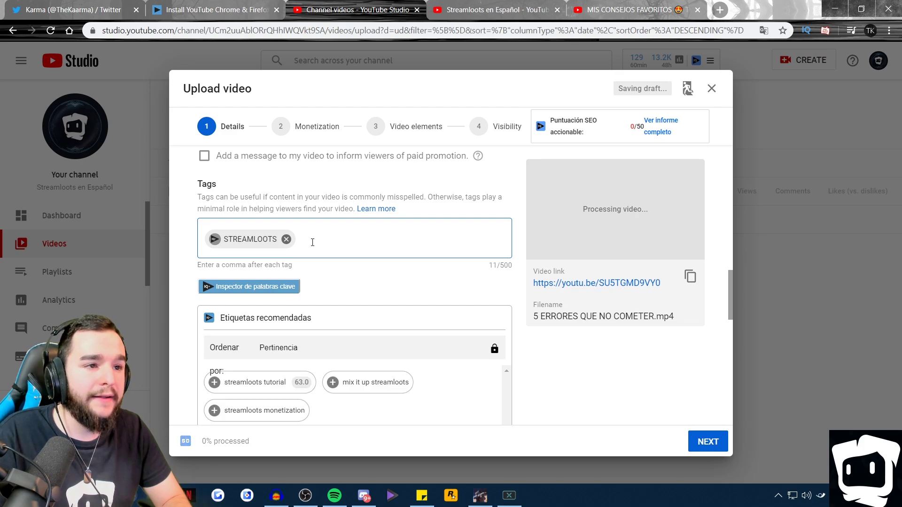
text(COM)
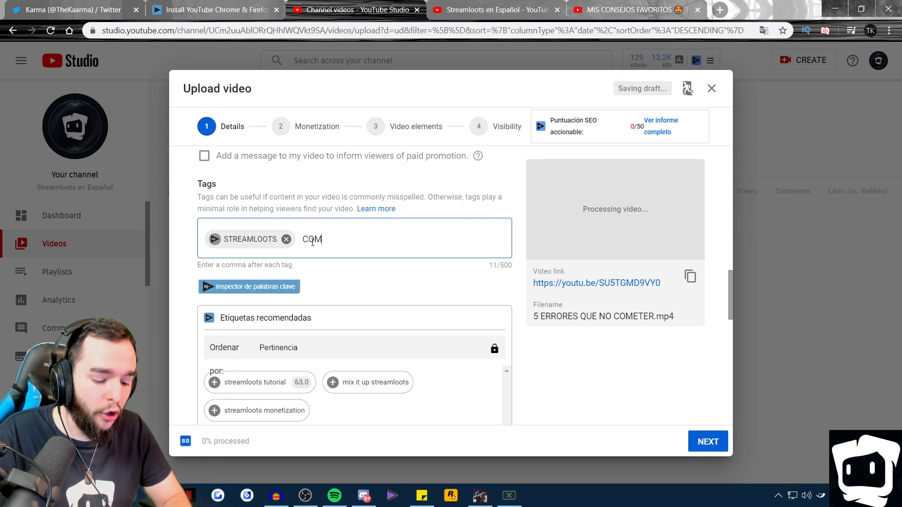
text(O CONSEGUIR QUE VAYA BIEN)
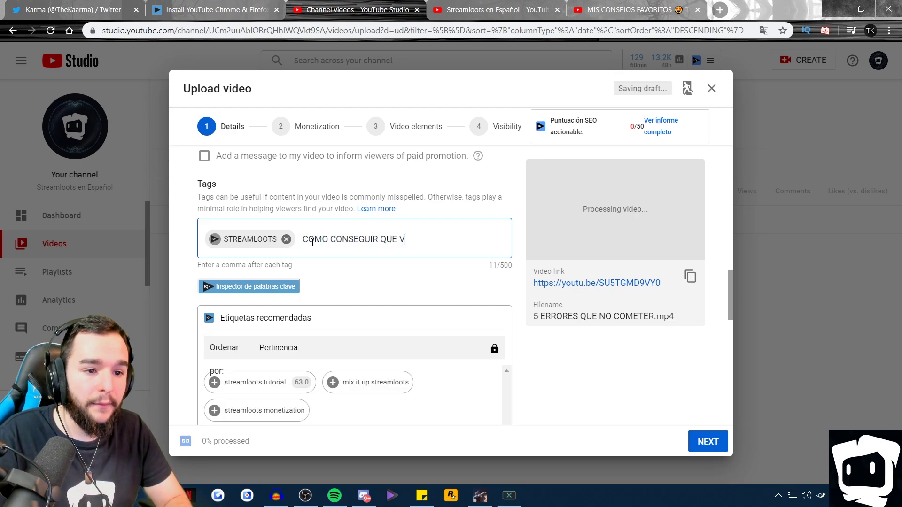
key(BackSpace)
key(BackSpace)
key(BackSpace)
key(BackSpace)
key(BackSpace)
key(BackSpace)
key(BackSpace)
key(BackSpace)
key(BackSpace)
key(BackSpace)
key(BackSpace)
key(BackSpace)
key(BackSpace)
key(BackSpace)
key(BackSpace)
key(BackSpace)
key(BackSpace)
key(BackSpace)
key(BackSpace)
key(BackSpace)
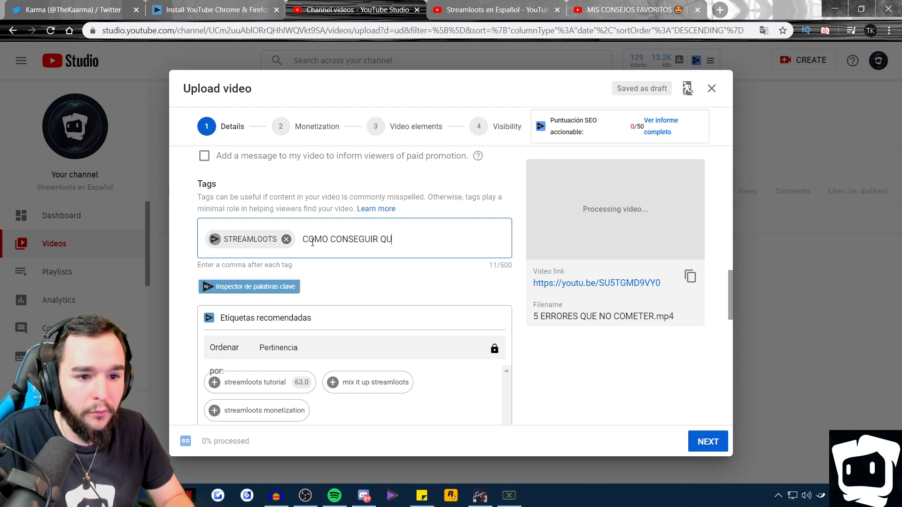
- Add the tag "VIEWERS EN TWITCH" to the video, correcting its spelling before committing it
text(VIEIWERS EN TWITCH)
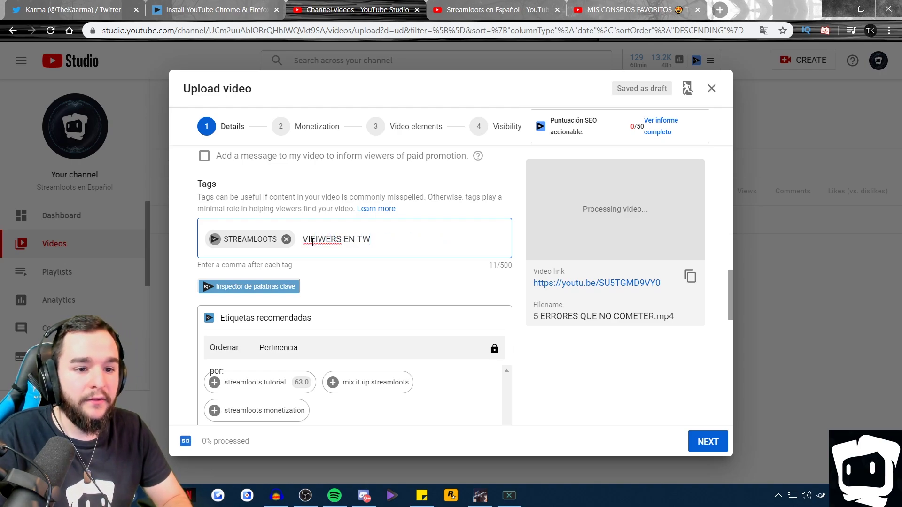
click(316, 239)
key(BackSpace)
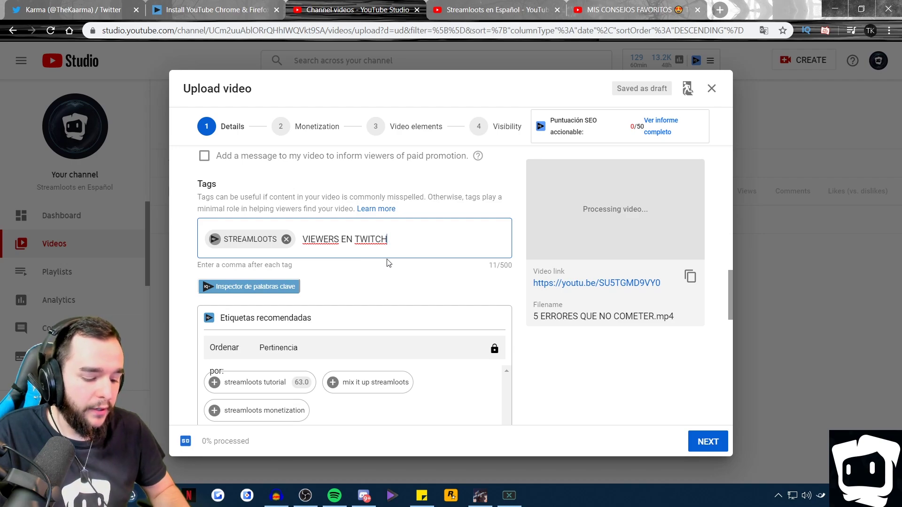
key(Return)
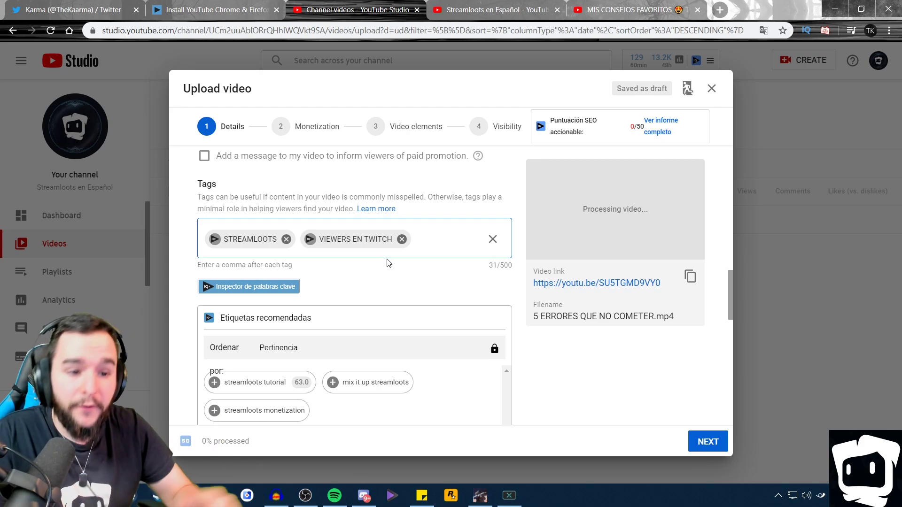
- Add the tag "COMO GANAR VIEWERS EN DIRECTO" to the video
text(COMO G)
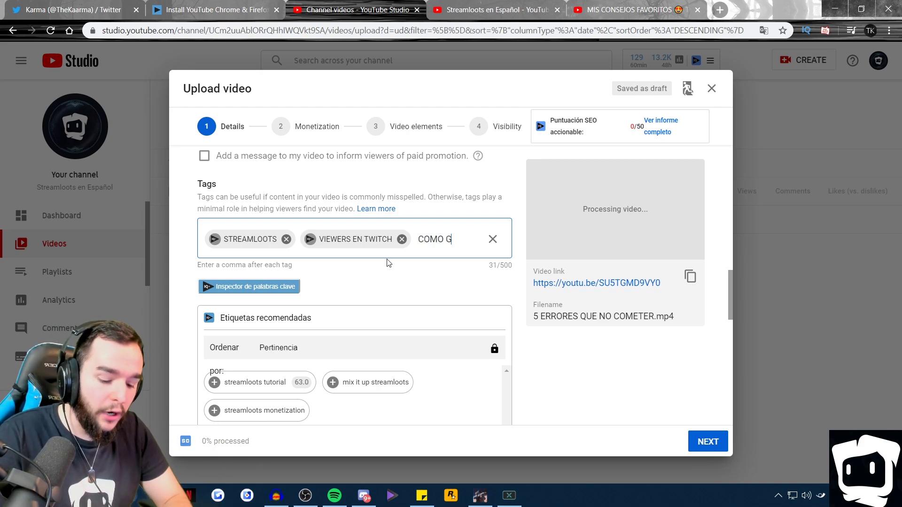
text(ANAR VIEWERS EN DIRECTO)
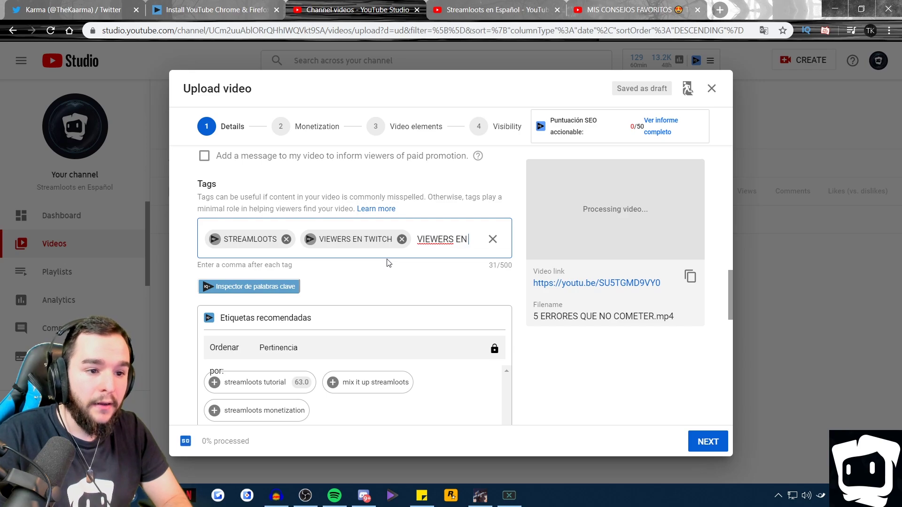
key(Return)
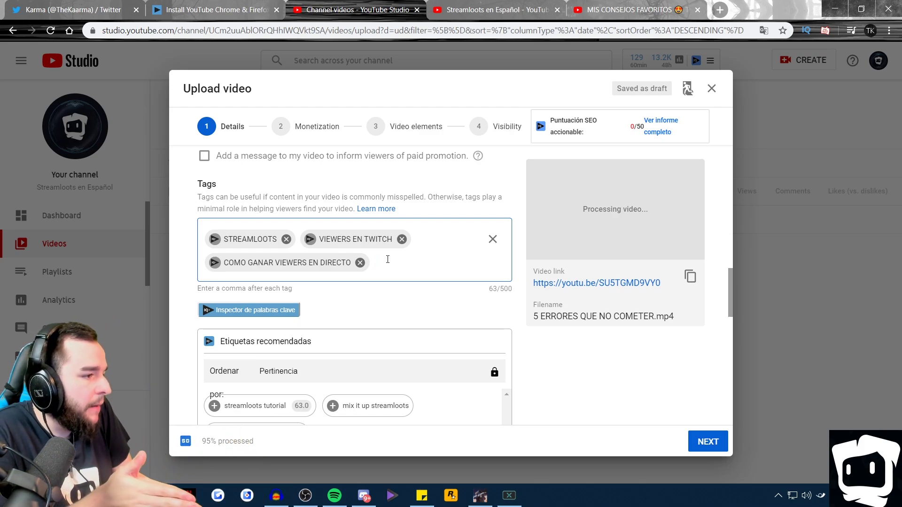
- Add the tag "COMO CRECER EN TWITCH" to the video
text(COMO CRTE)
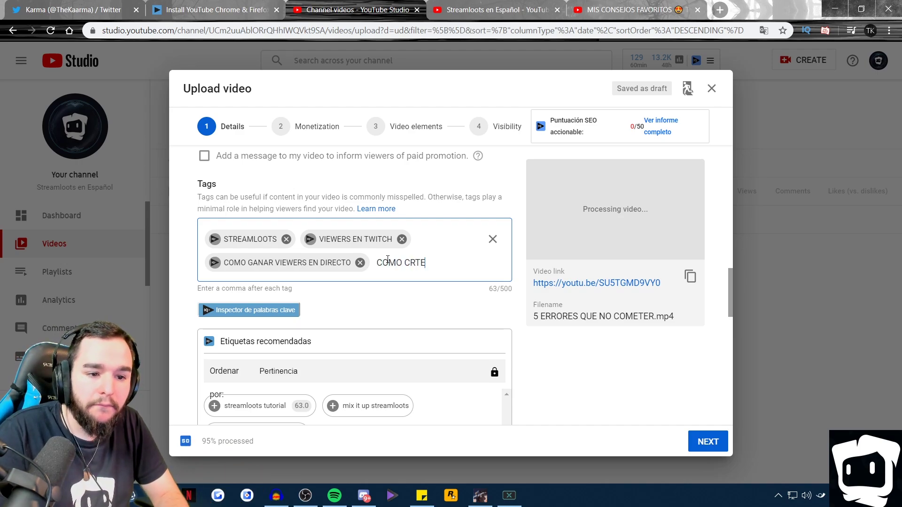
key(BackSpace)
key(BackSpace)
text(ECER EN TWITCH)
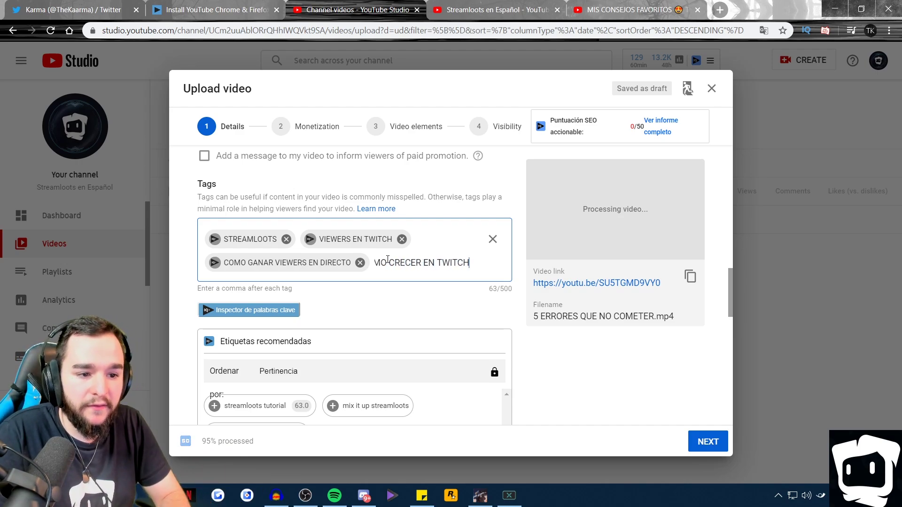
key(comma)
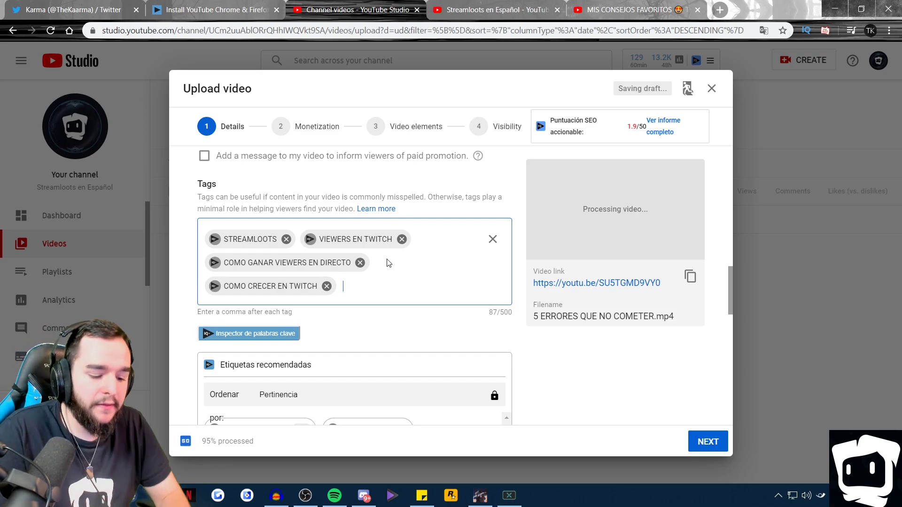
- Enter "COMO NO COMENTER ERRORES EN TWITCH" as a further tag for the video
text(COMO NO COMENT)
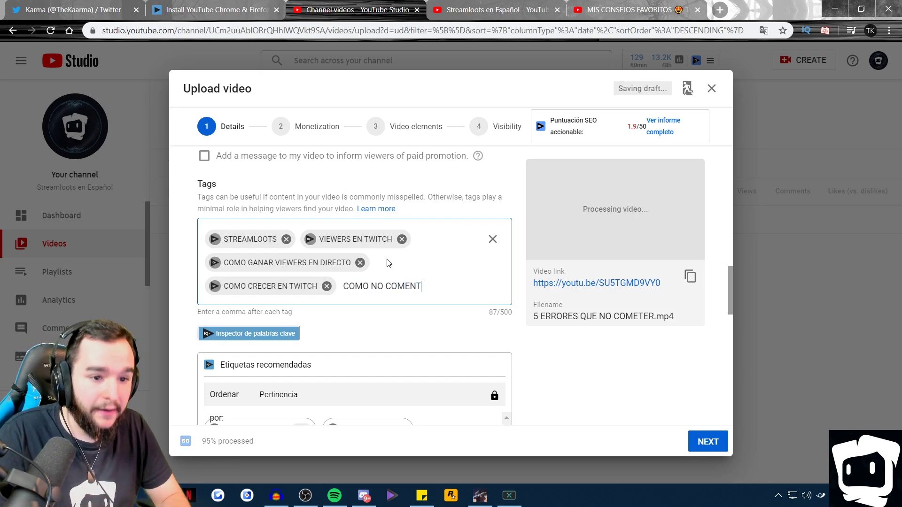
text(ER ERRORER)
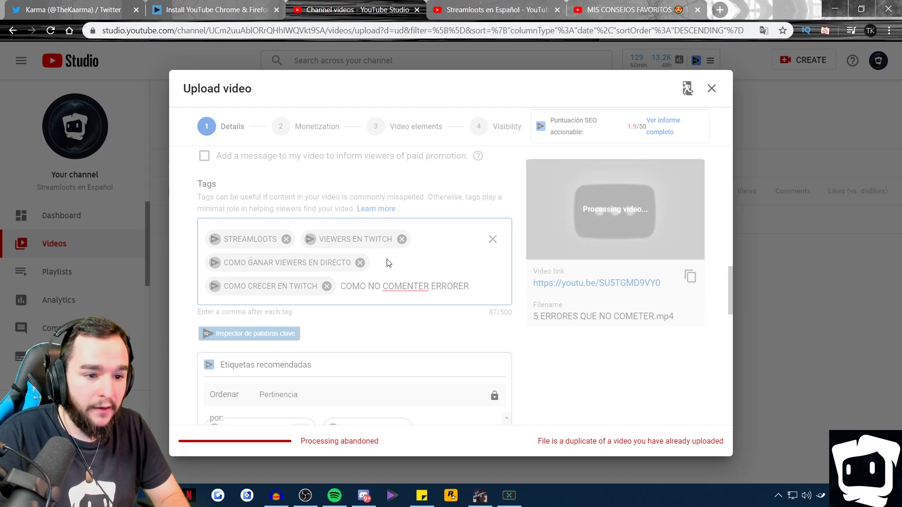
key(BackSpace)
text(S EN TWITCH,)
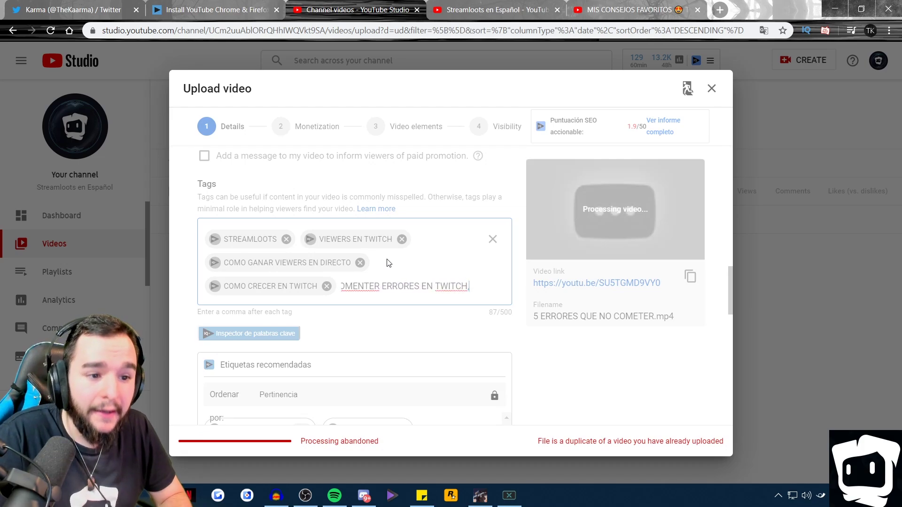
key(comma)
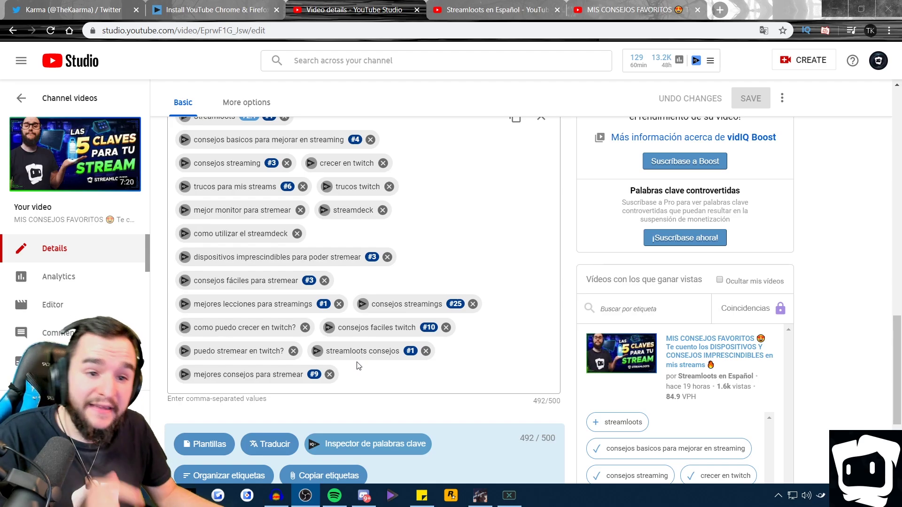
- Review the thumbnail, vidIQ SEO score and description in the published video's details
scroll(359, 366, up, 10)
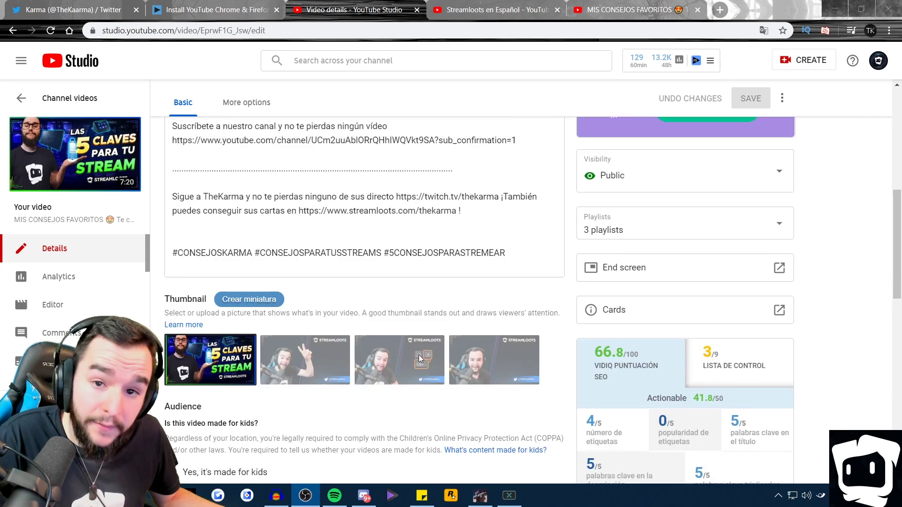
scroll(419, 357, up, 4)
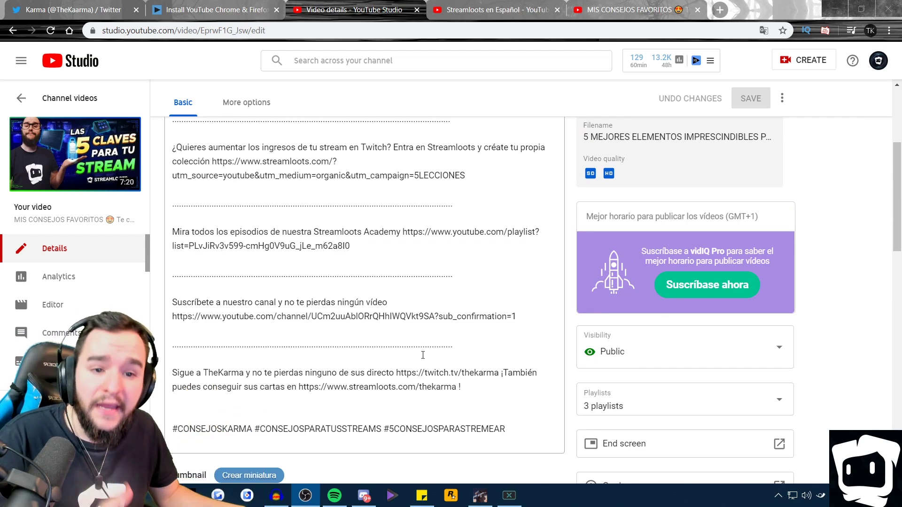
- Add the tag "OBS PARA COMPUTADORA QUE SEA LENTA" to the video
scroll(435, 344, down, 15)
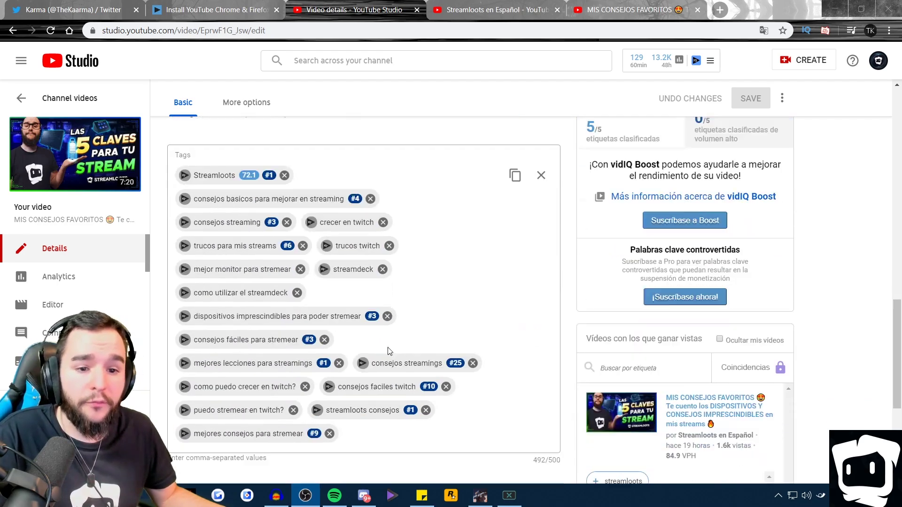
click(363, 317)
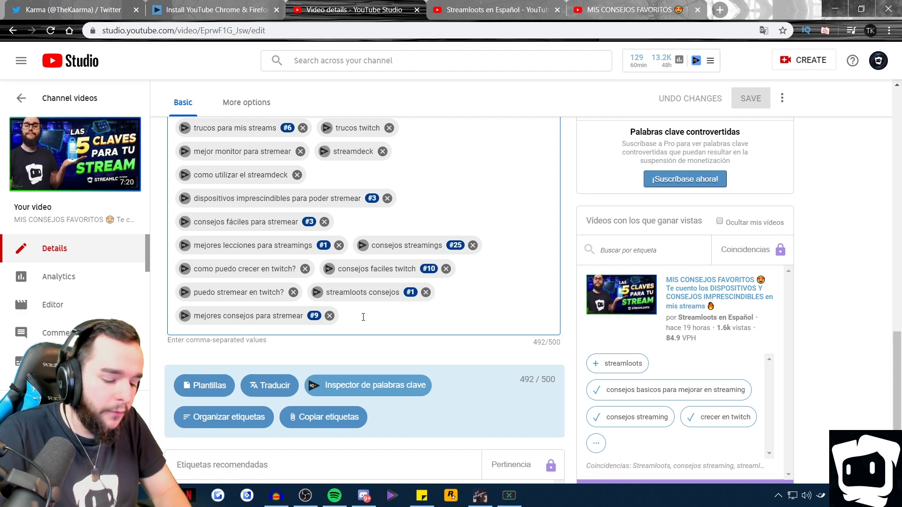
text(OBS P)
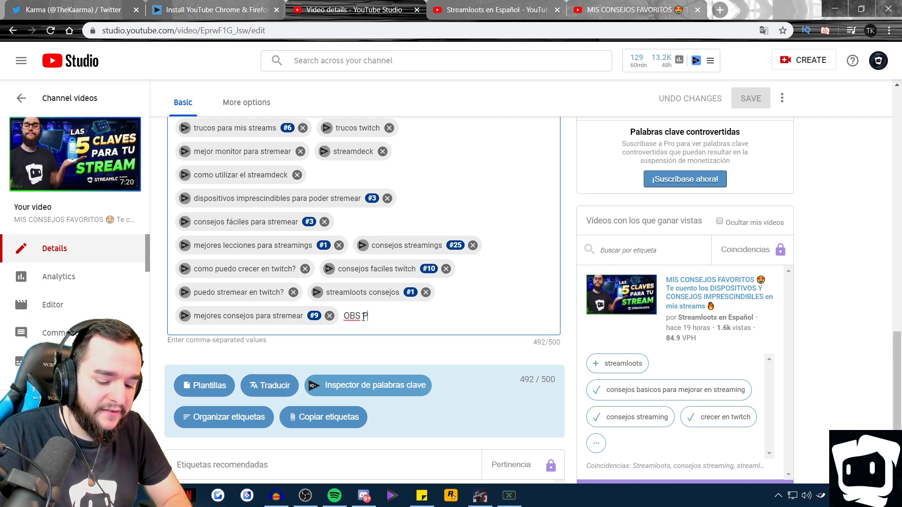
text(ARA COMP)
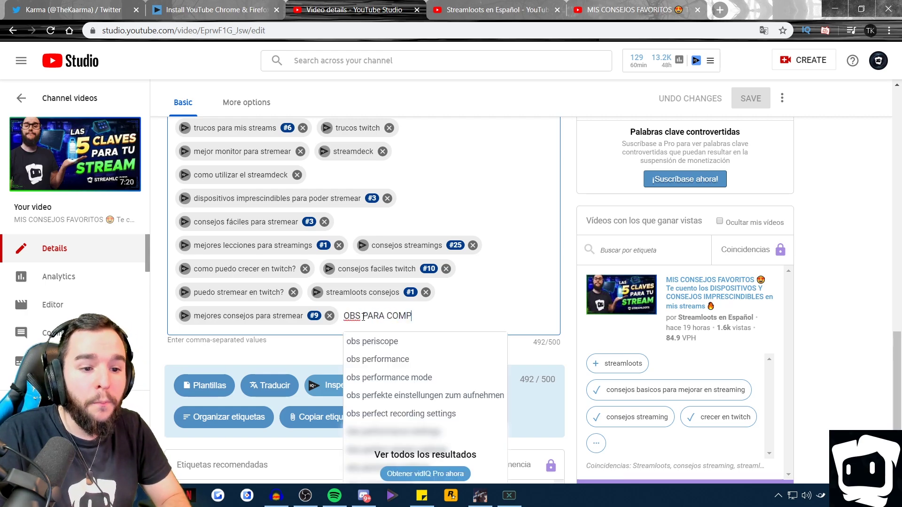
text(UTADORA QUE SEA LENTA)
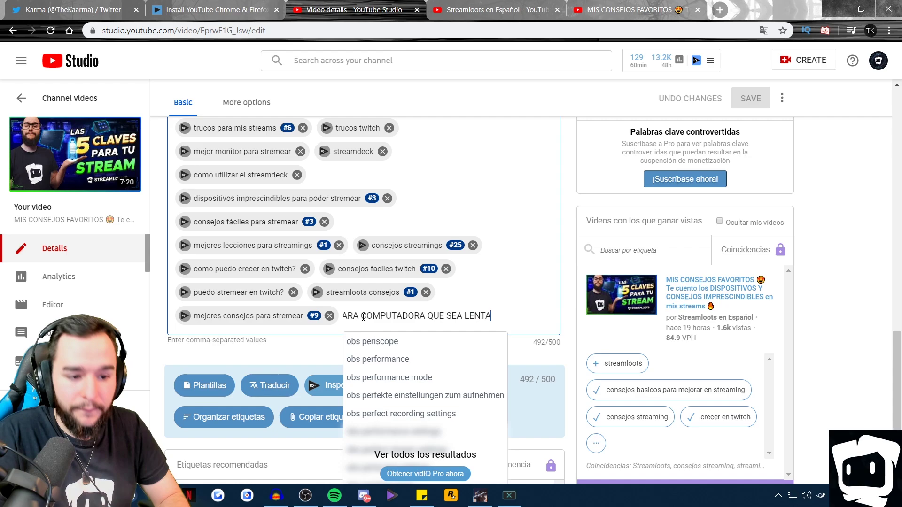
key(Return)
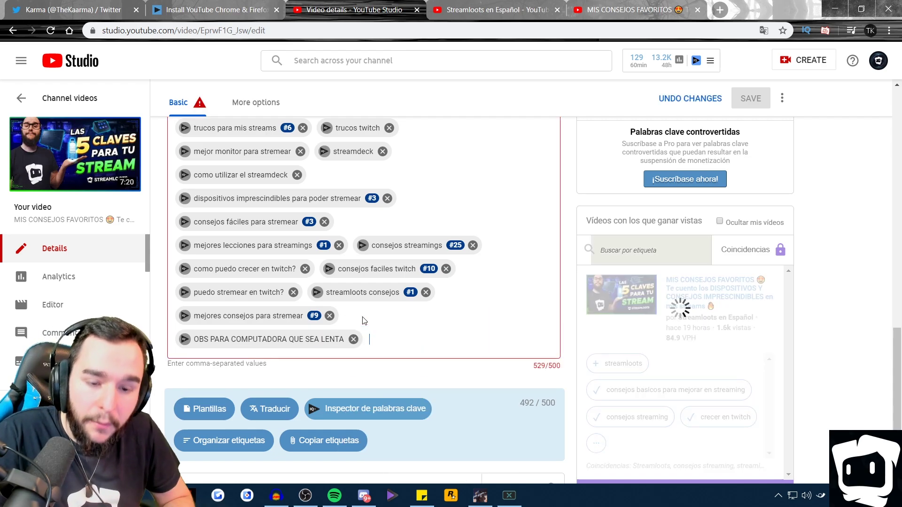
- Add the tag "OBS PARA ORDENADOR LENTO" and remove both newly added OBS tags from the video
text(OBS PARA ORDENADOR LE)
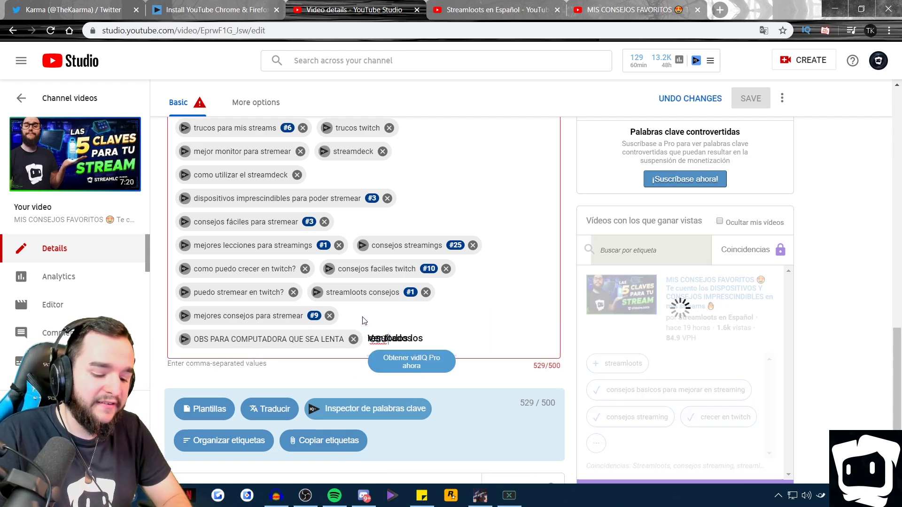
text(NTO)
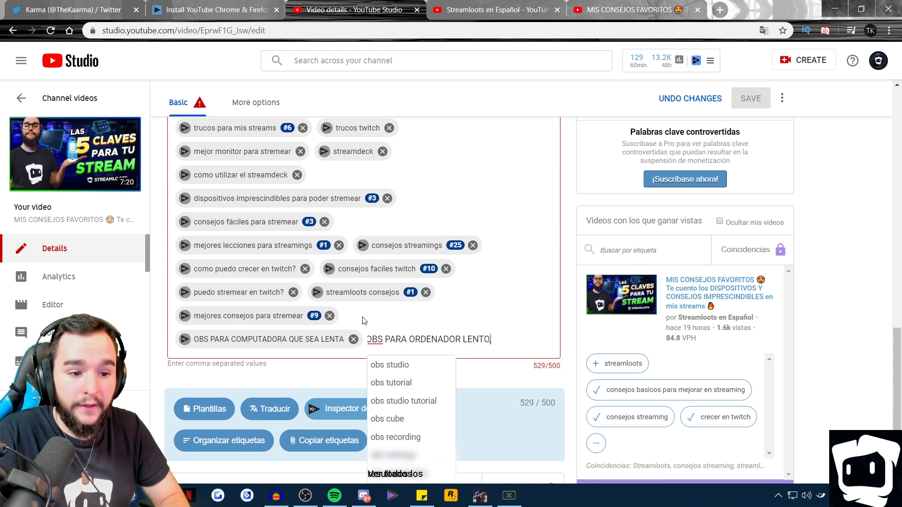
key(Return)
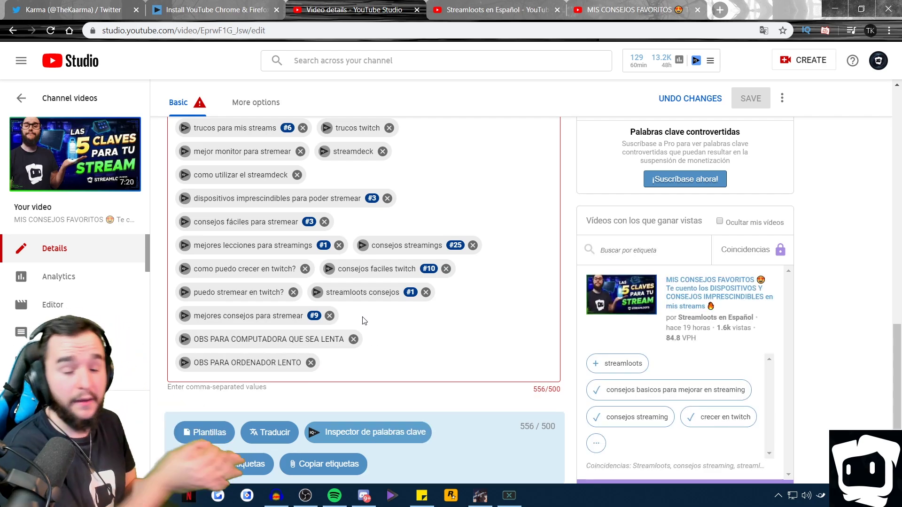
key(BackSpace)
key(BackSpace)
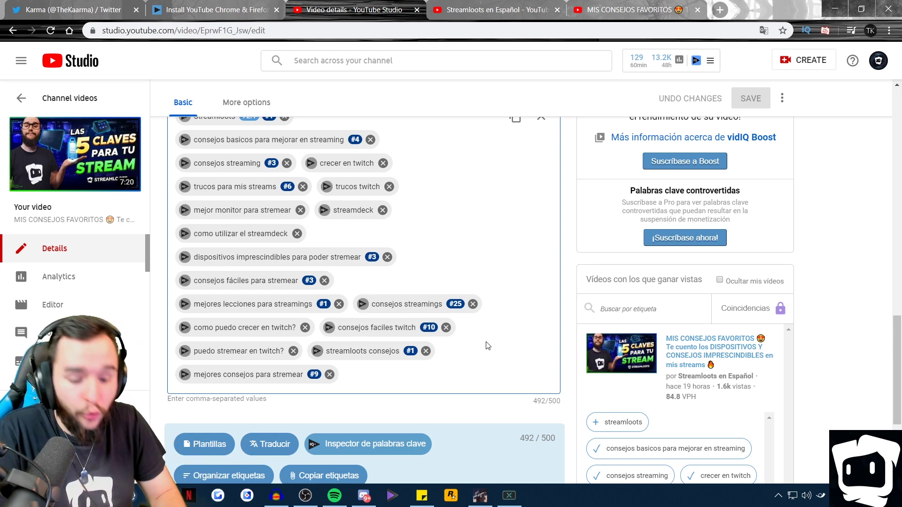
- Add the tag "FORNITE" to the video's tags
text(FORTINTE)
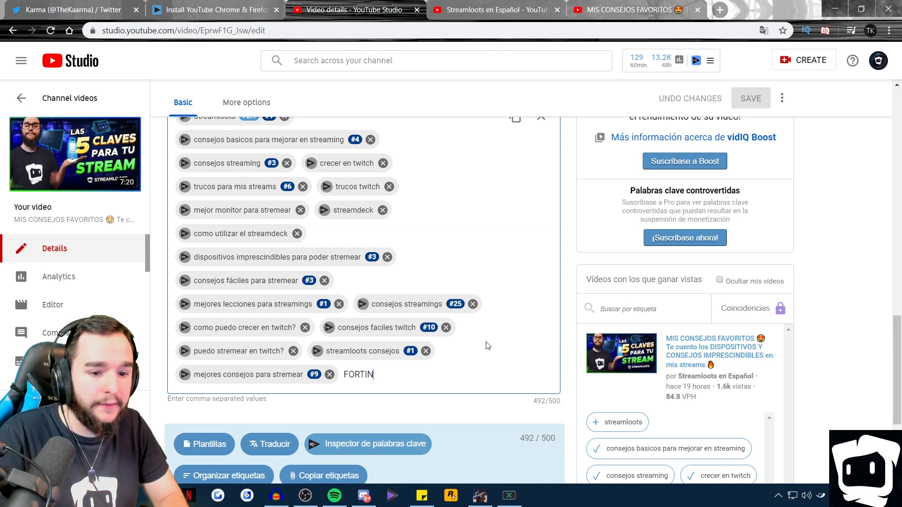
key(BackSpace)
key(BackSpace)
key(BackSpace)
key(BackSpace)
key(BackSpace)
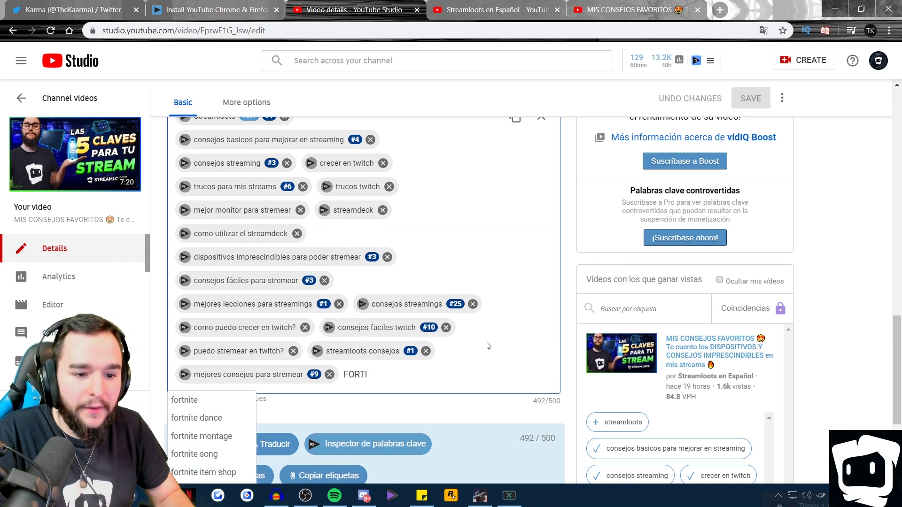
text(NB)
key(BackSpace)
text(ITE)
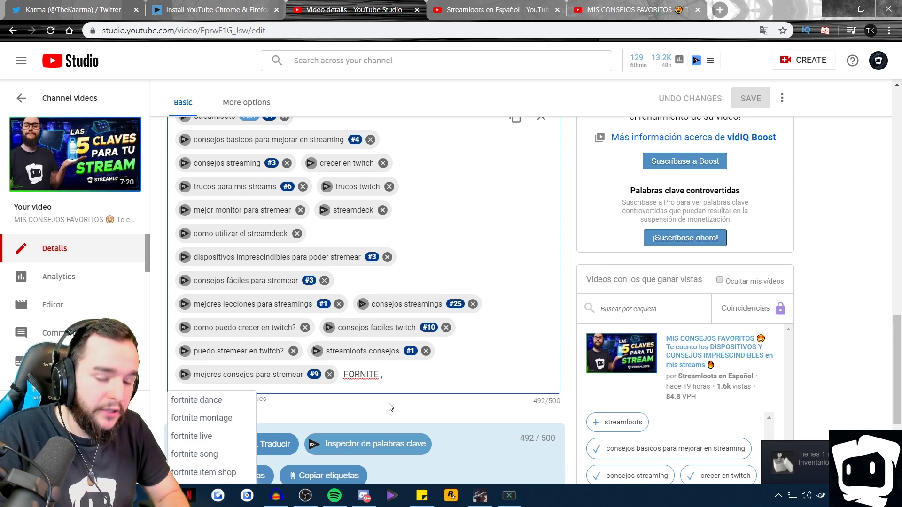
key(Return)
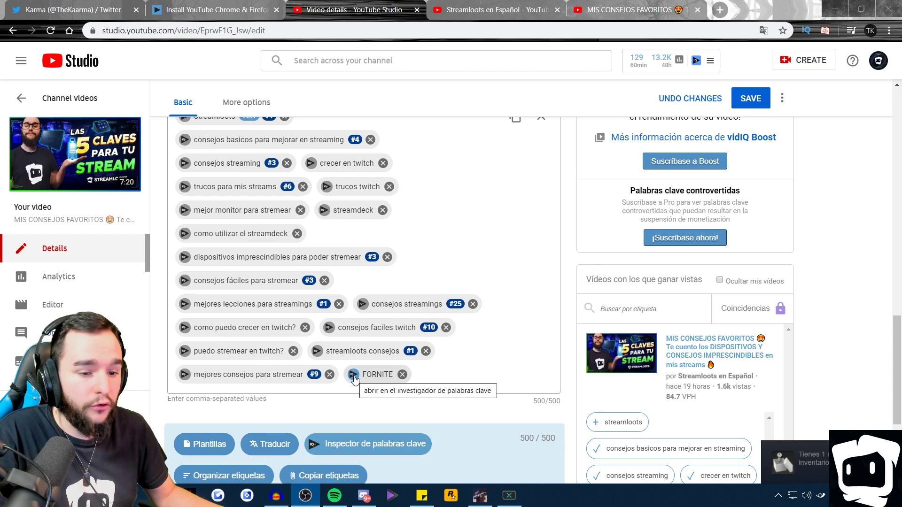
- Inspect the search volume, competition and overall score of FORNITE and its related keywords in vidIQ's keyword research
click(353, 375)
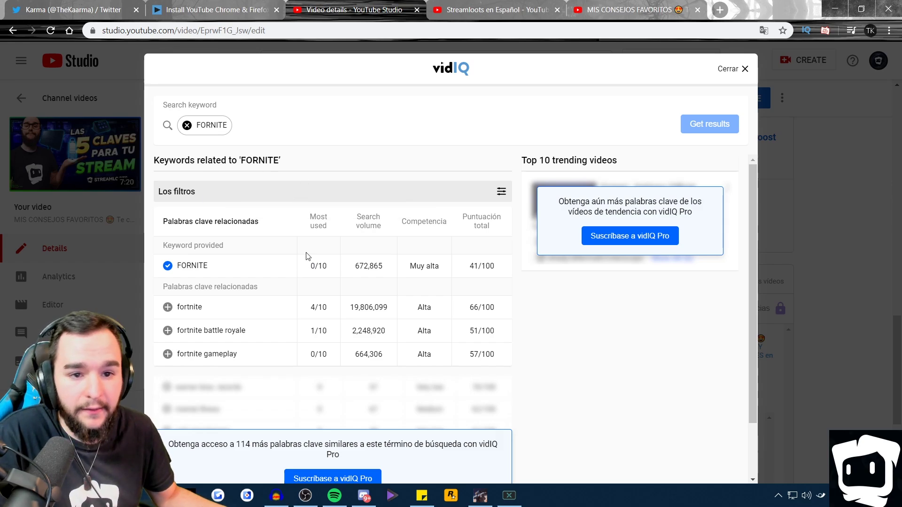
scroll(282, 216, down, 2)
scroll(252, 185, up, 2)
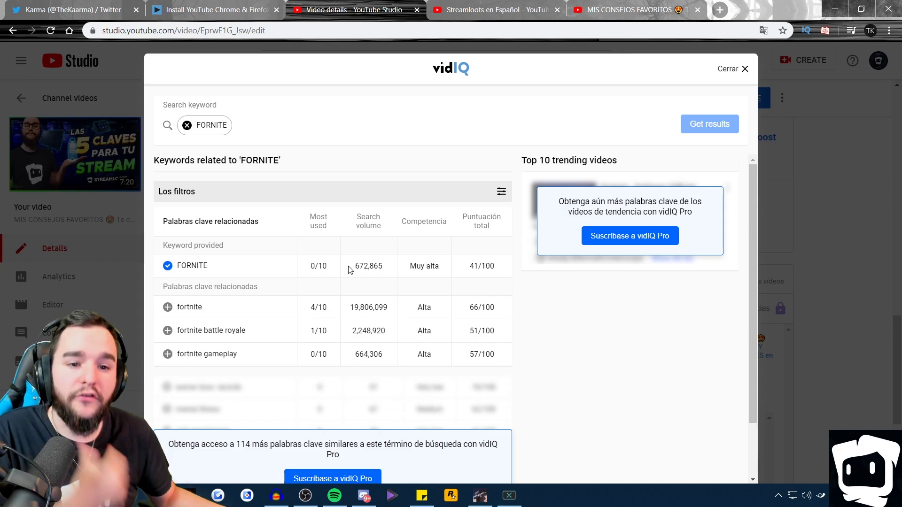
scroll(336, 262, down, 1)
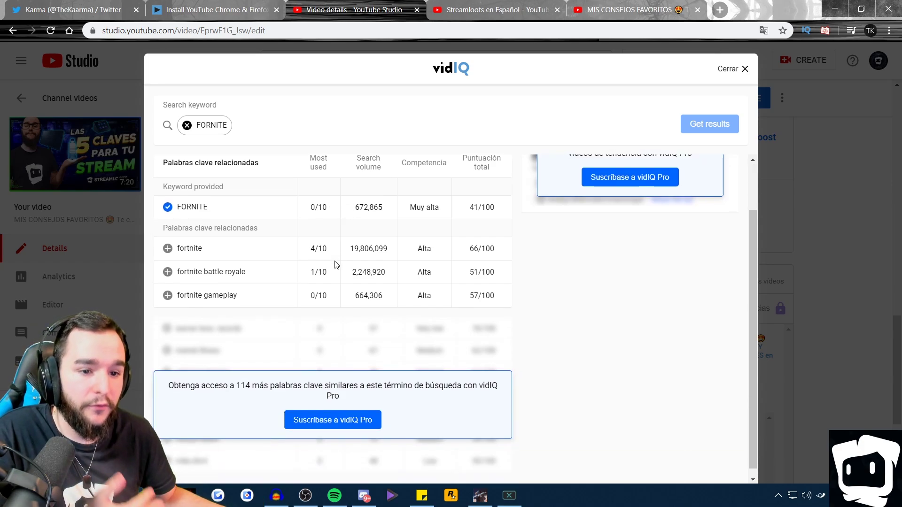
scroll(270, 304, up, 1)
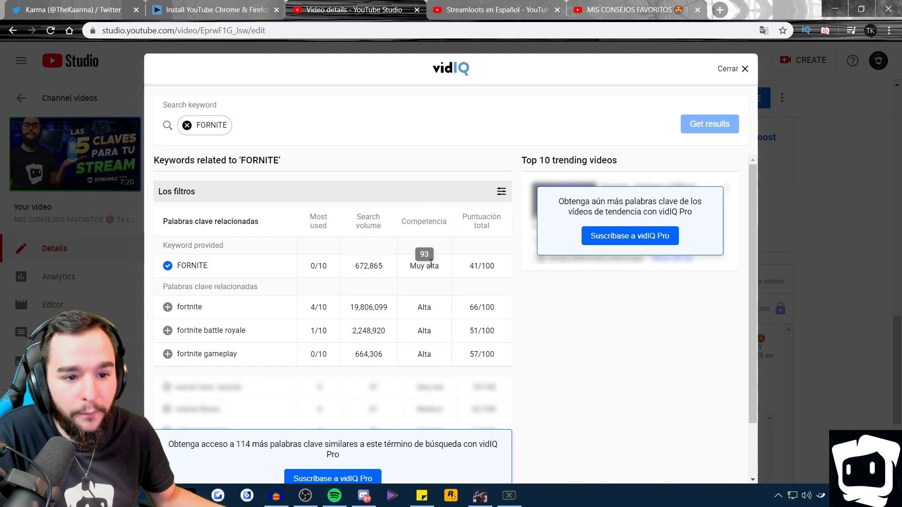
click(736, 73)
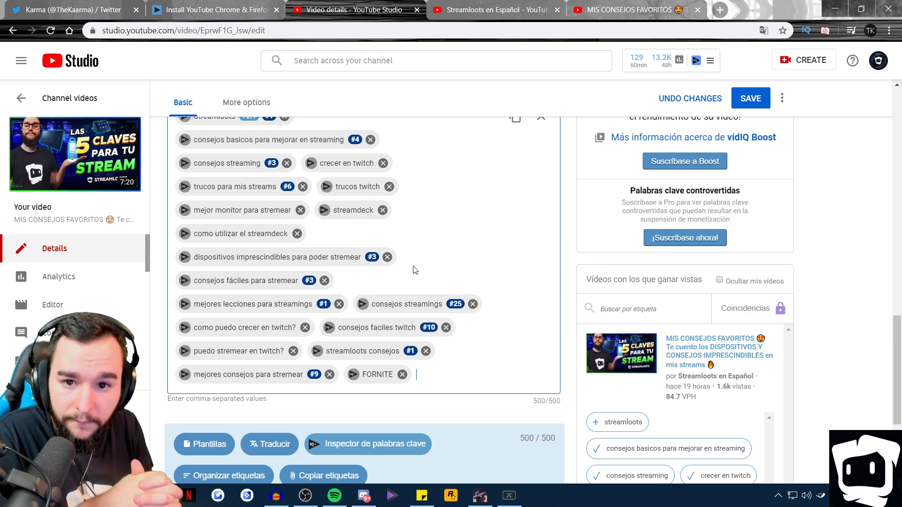
- Remove the FORNITE tag from the video
key(BackSpace)
click(622, 275)
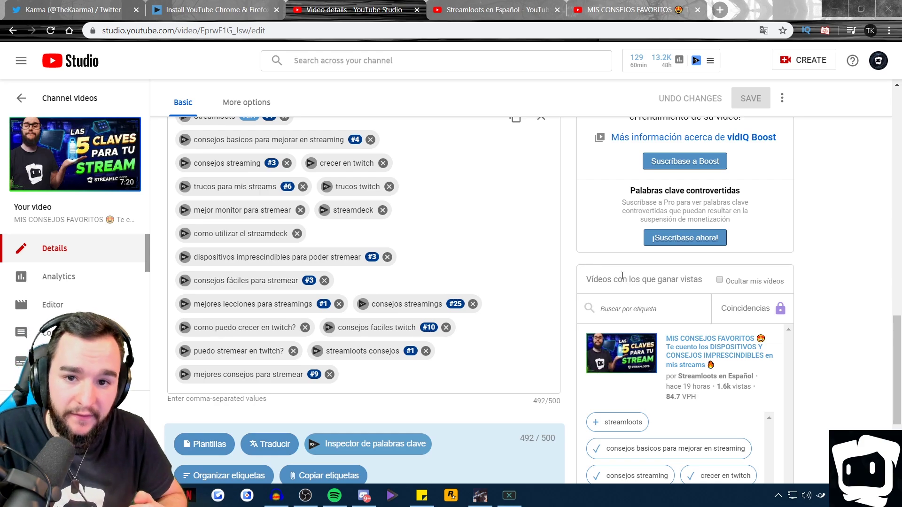
- Search Google for "tutorial streamlabs" and examine the video results and related searches
key(ctrl+t)
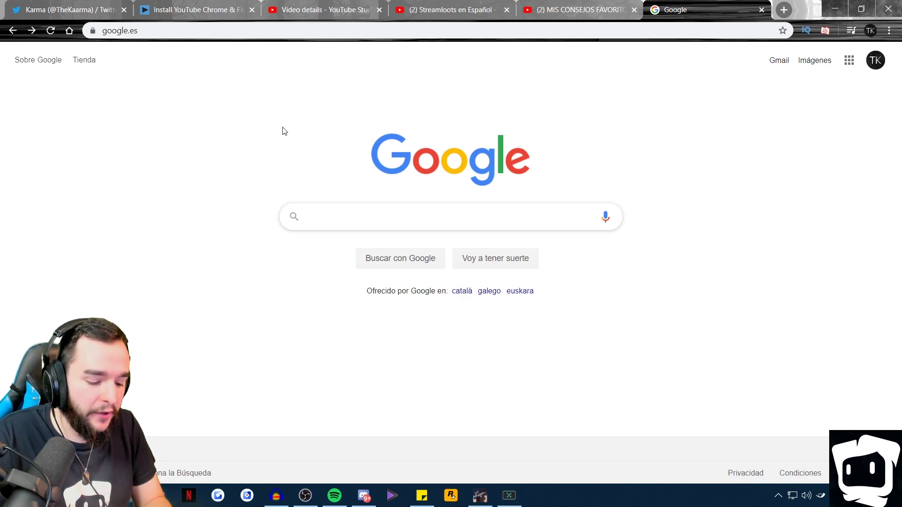
text(tutorial st)
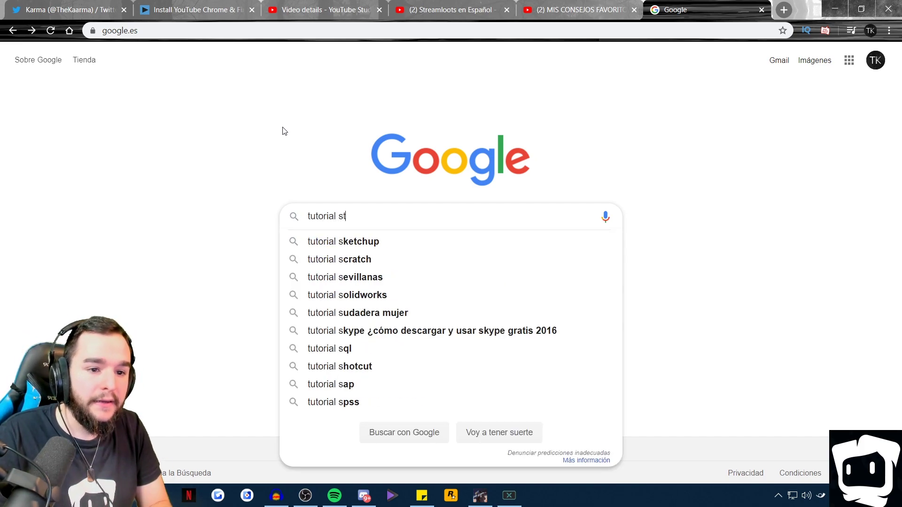
text(reamlabs)
key(Return)
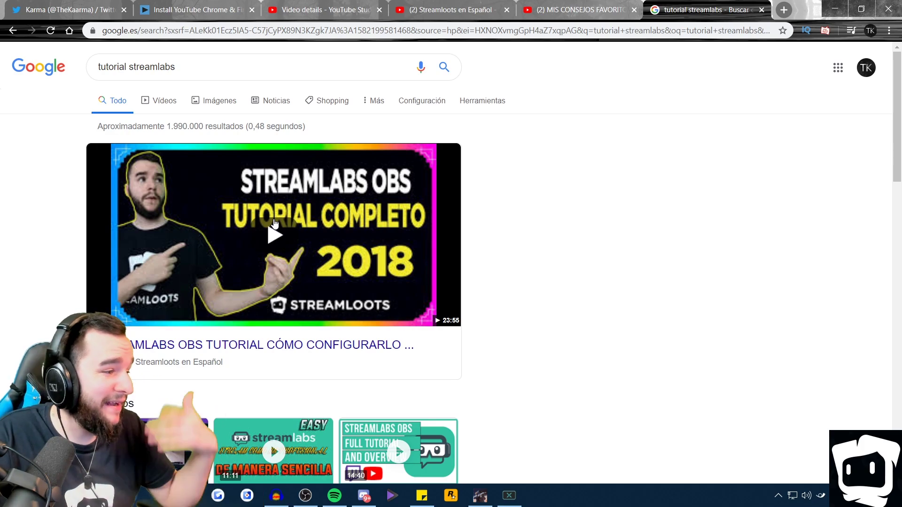
scroll(275, 223, down, 5)
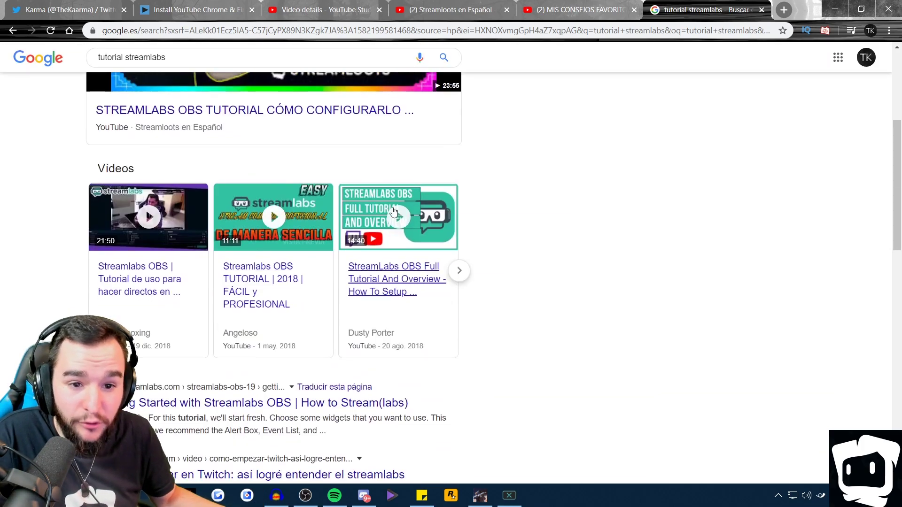
scroll(617, 222, up, 5)
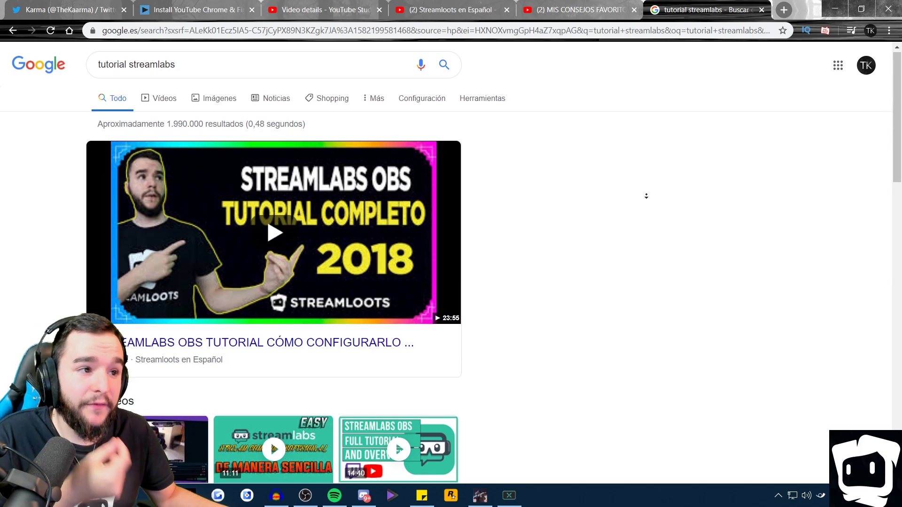
scroll(644, 234, down, 15)
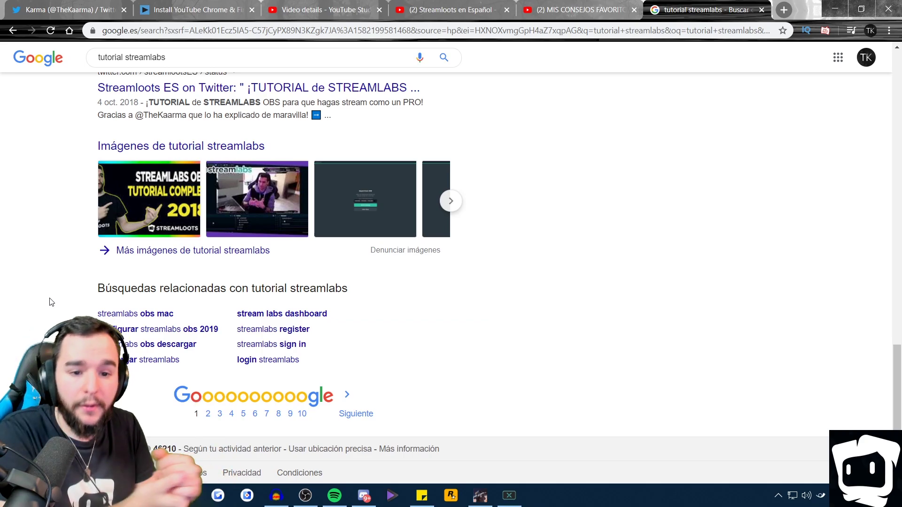
- Open the related search "configurar streamlabs obs 2019" and look through its results for the Streamloots tutorial
click(159, 330)
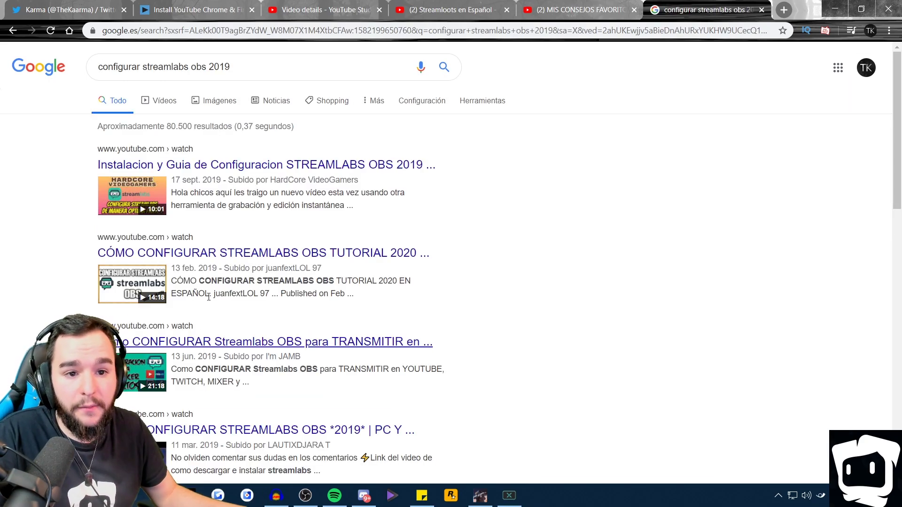
scroll(73, 260, down, 5)
scroll(72, 263, down, 6)
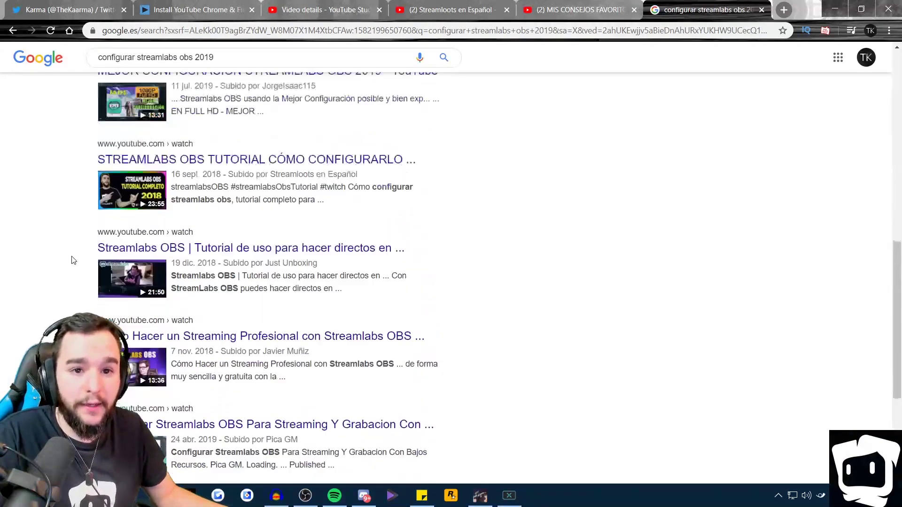
scroll(73, 267, up, 1)
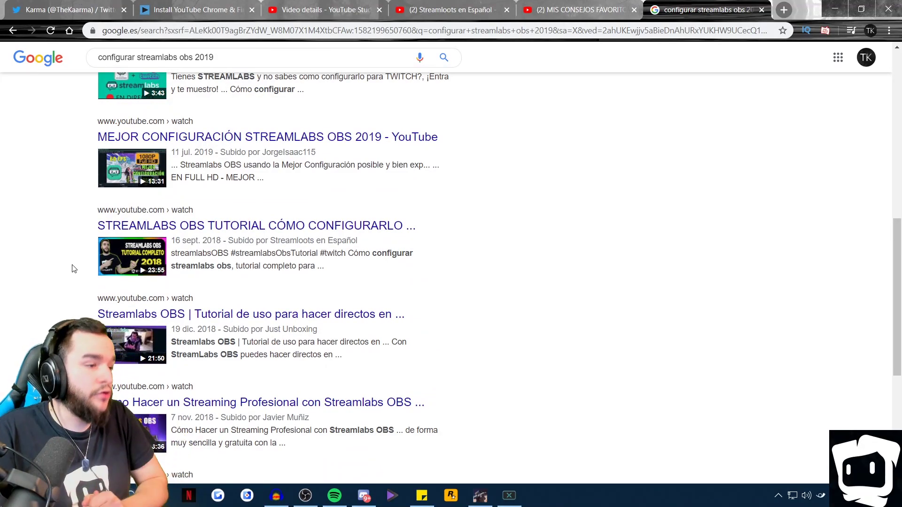